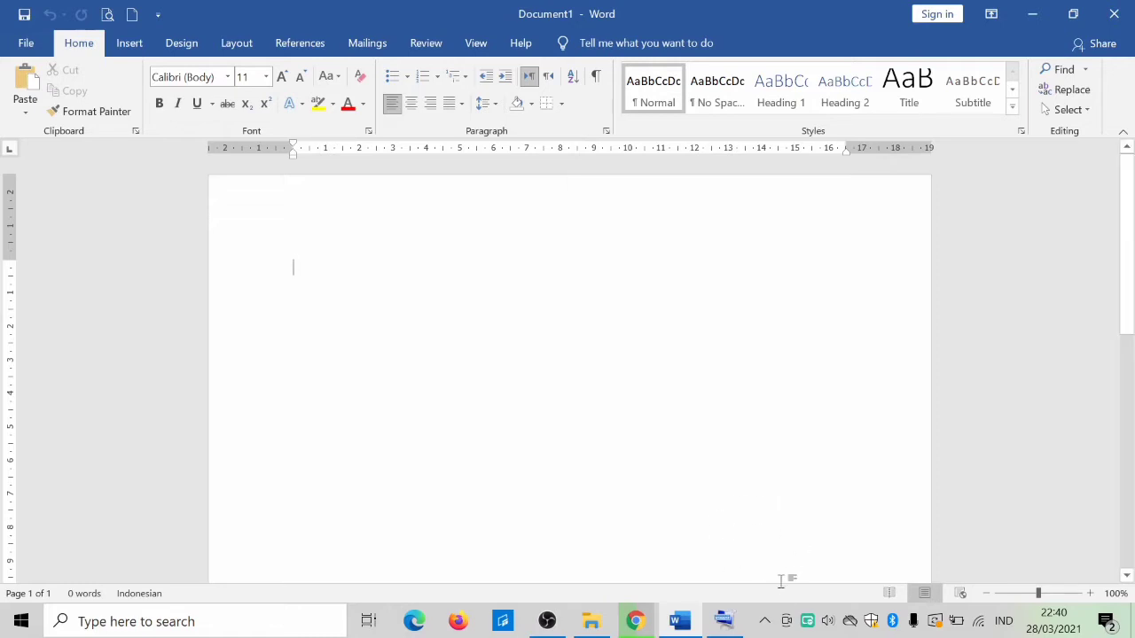
- Show the on-screen keyboard, add a blank line in the empty document and return the cursor to the line above
click(726, 624)
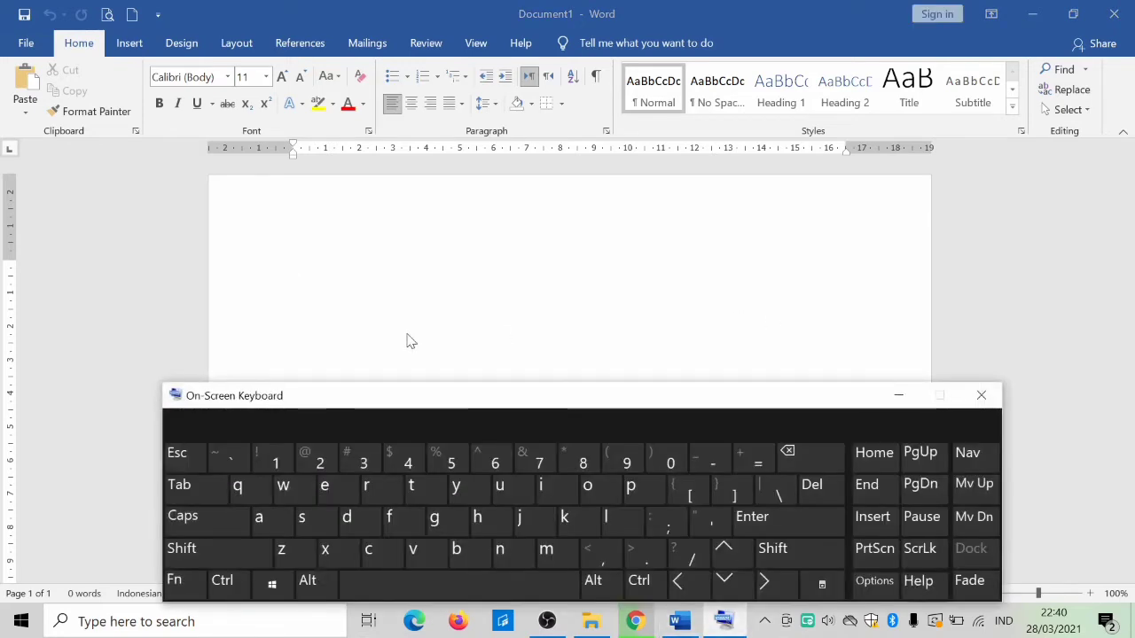
click(319, 261)
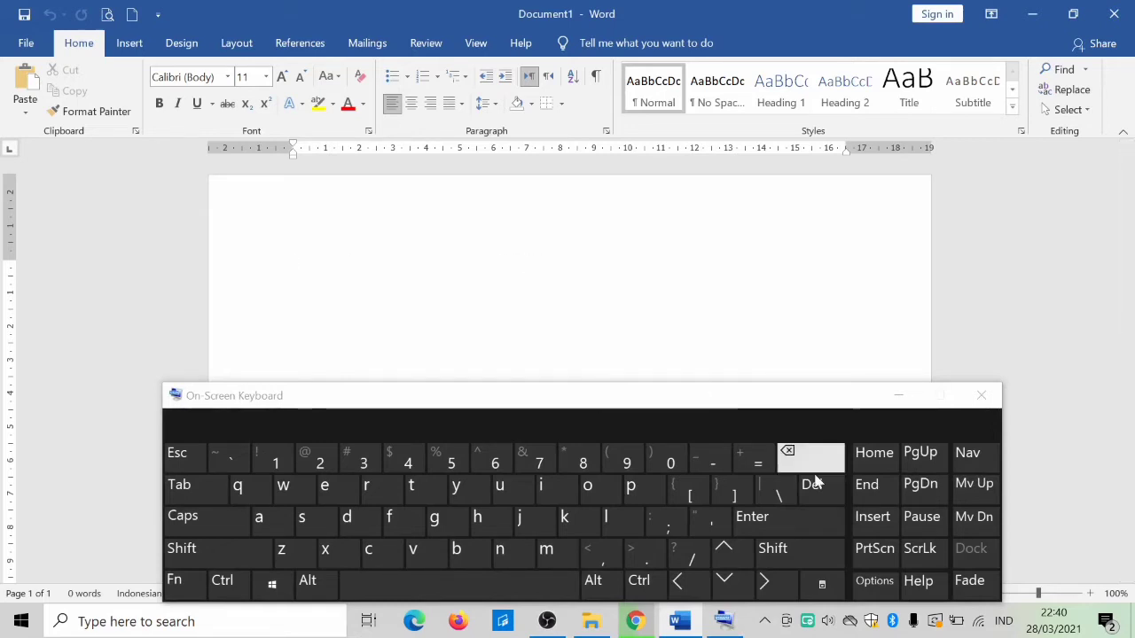
click(814, 527)
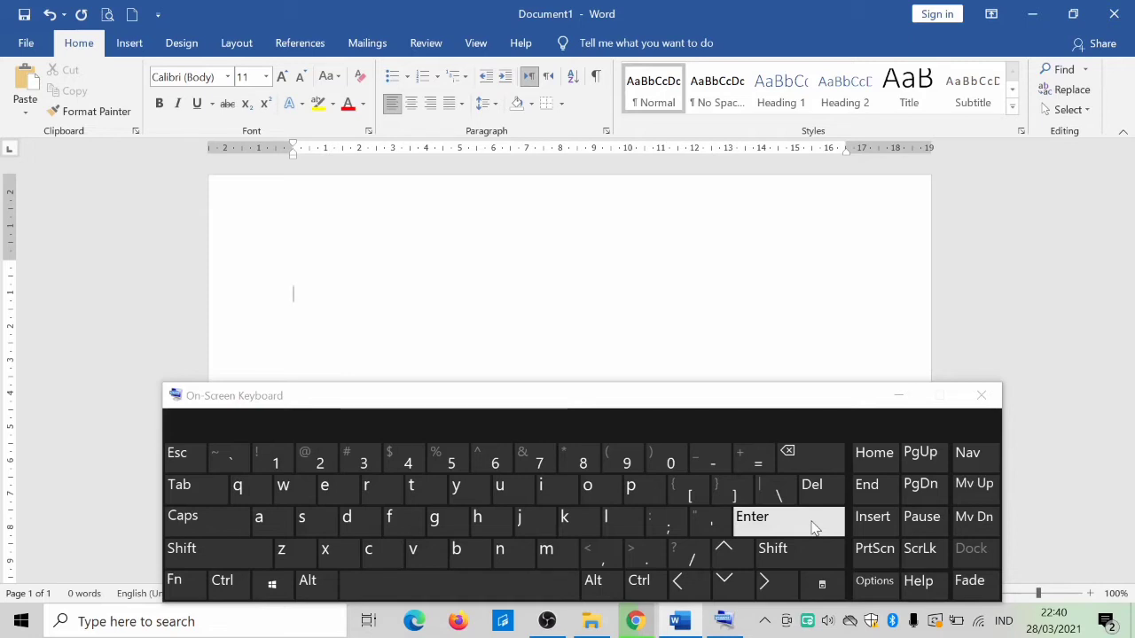
click(730, 555)
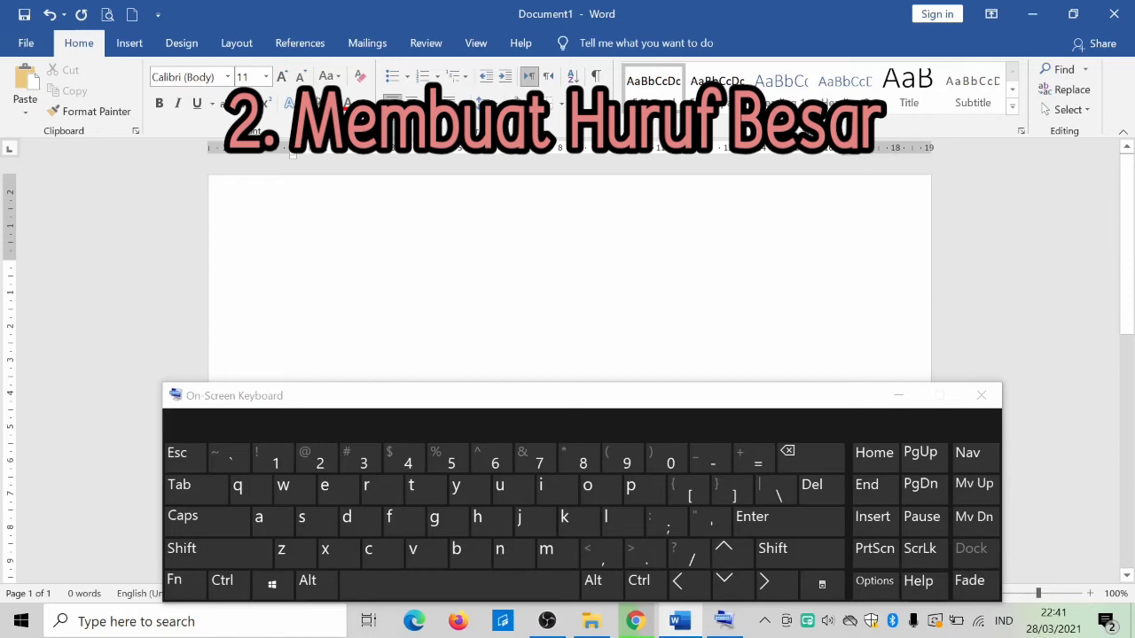
- Enter "Huruf" on the first line and "Kapital" on the line below it
text(huruf)
key(Return)
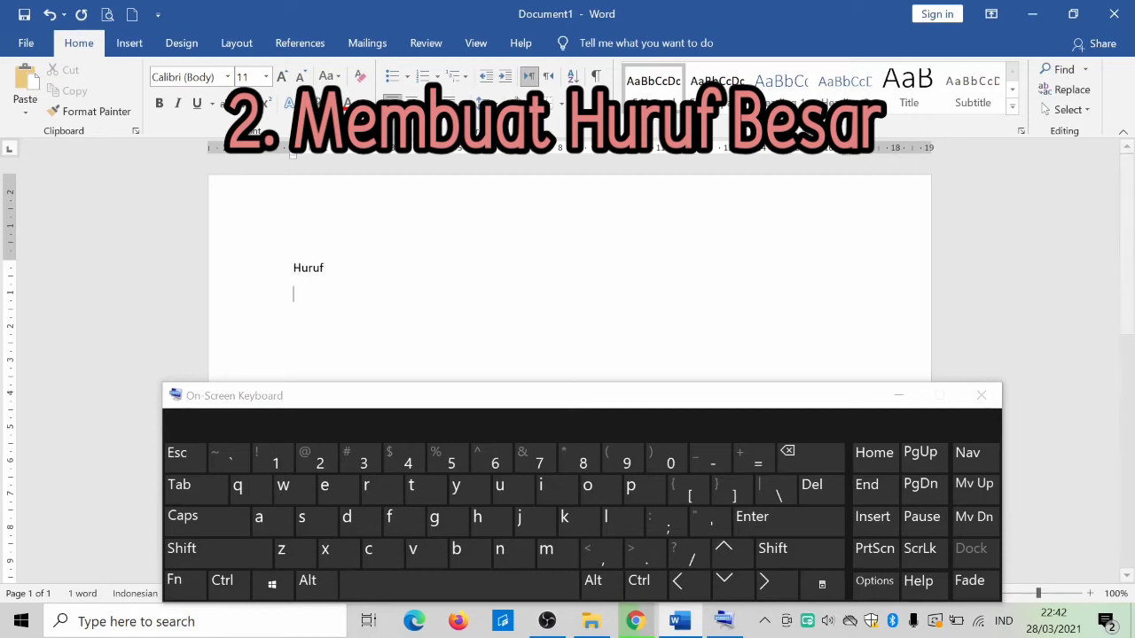
text(kapital)
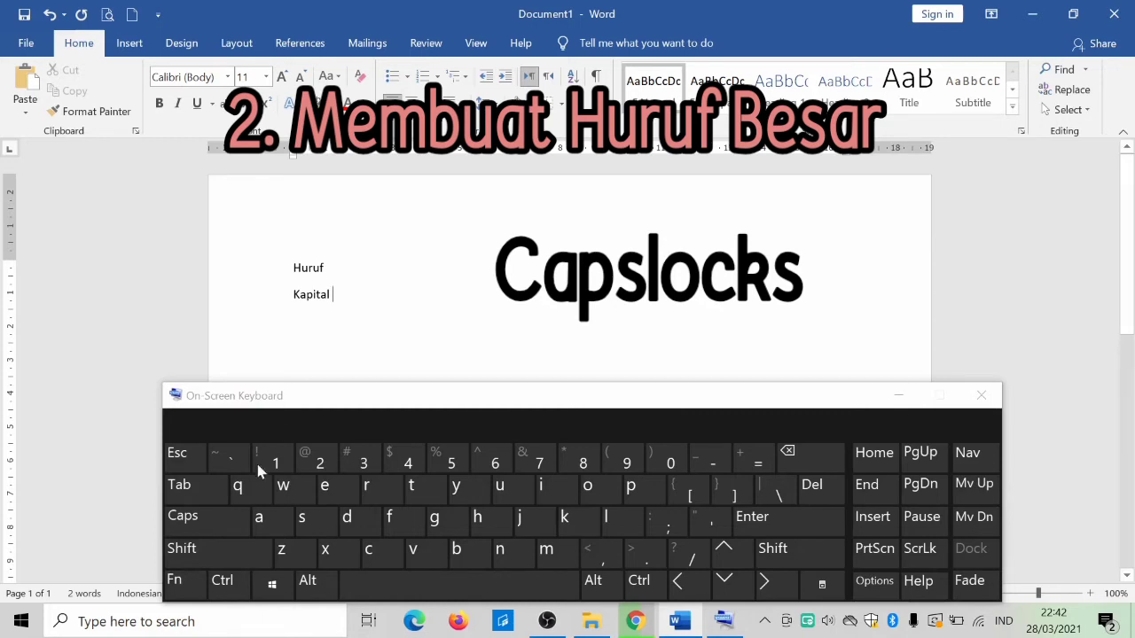
- Add "HURUF BESAR" after "Kapital" with capital lock on, and turn capital lock off again
click(211, 526)
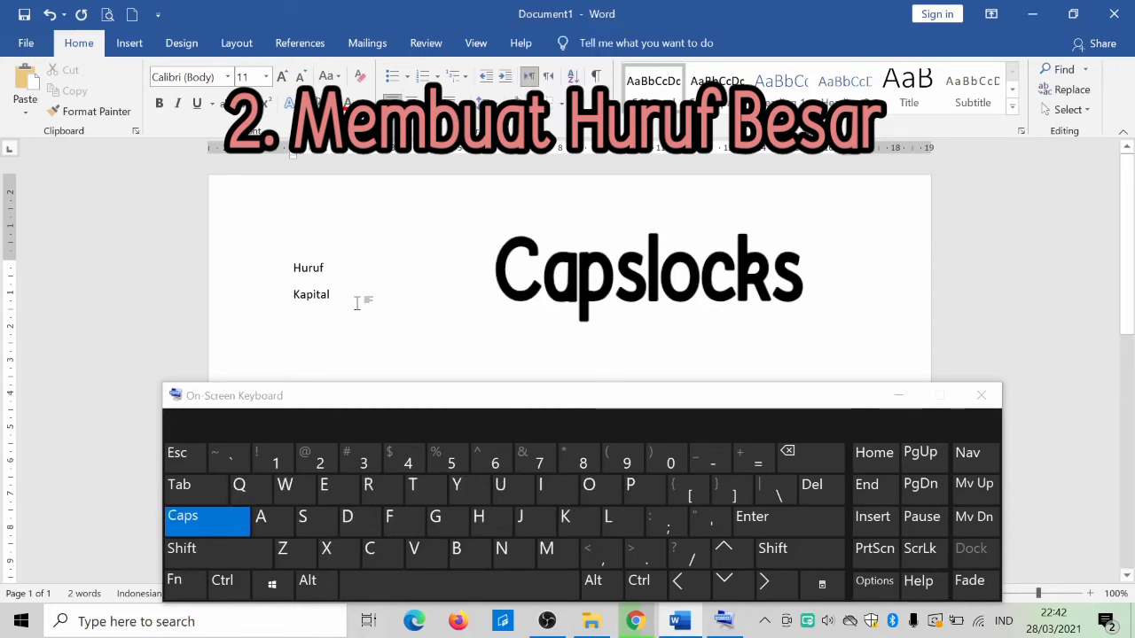
text(HU)
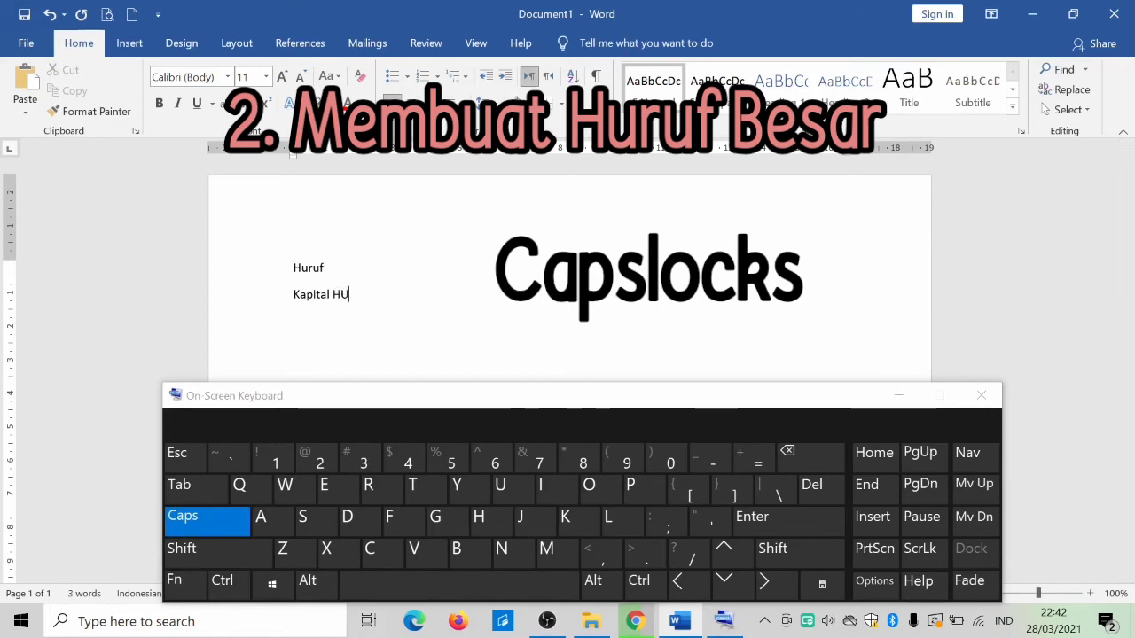
text(RUF BESAR)
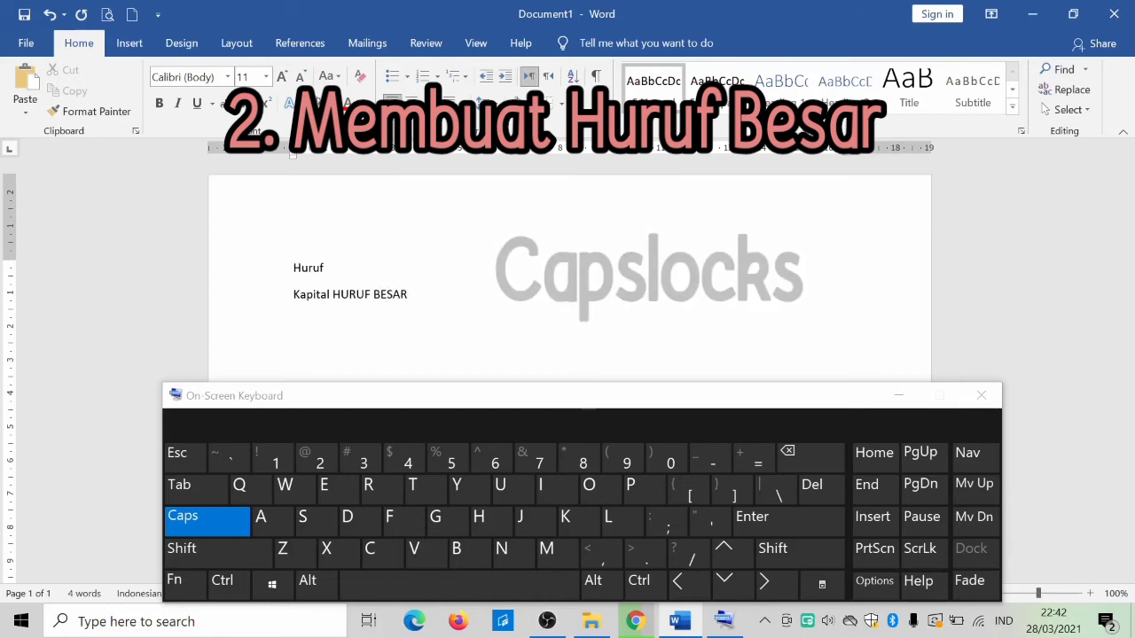
click(238, 521)
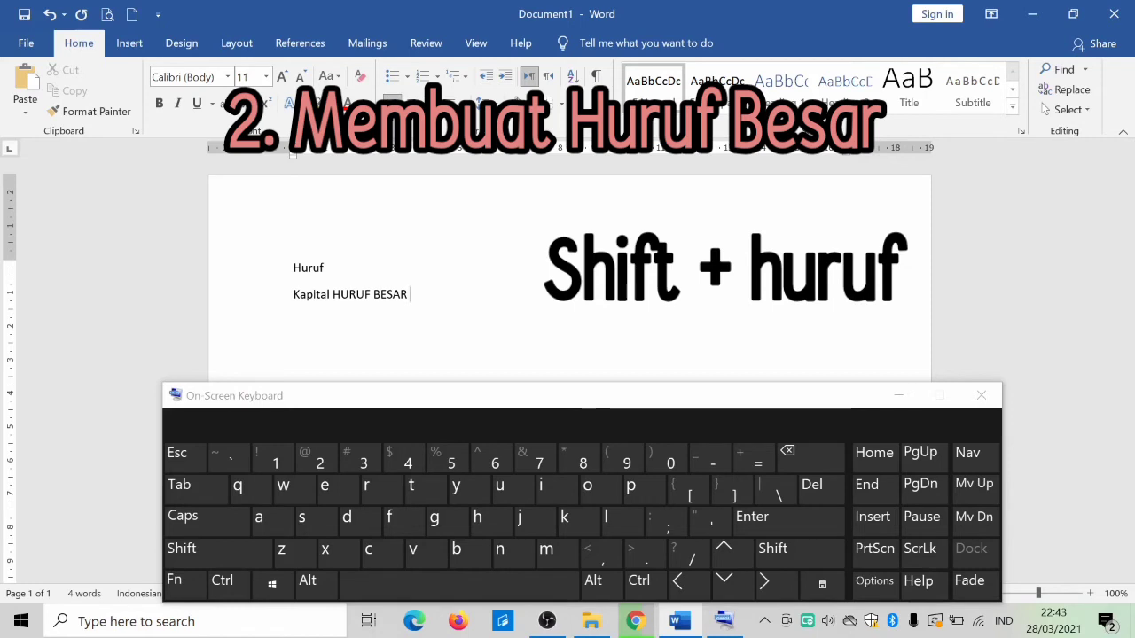
- Add "CONTOH" after "HURUF BESAR", capitalizing the letters without capital lock
click(236, 548)
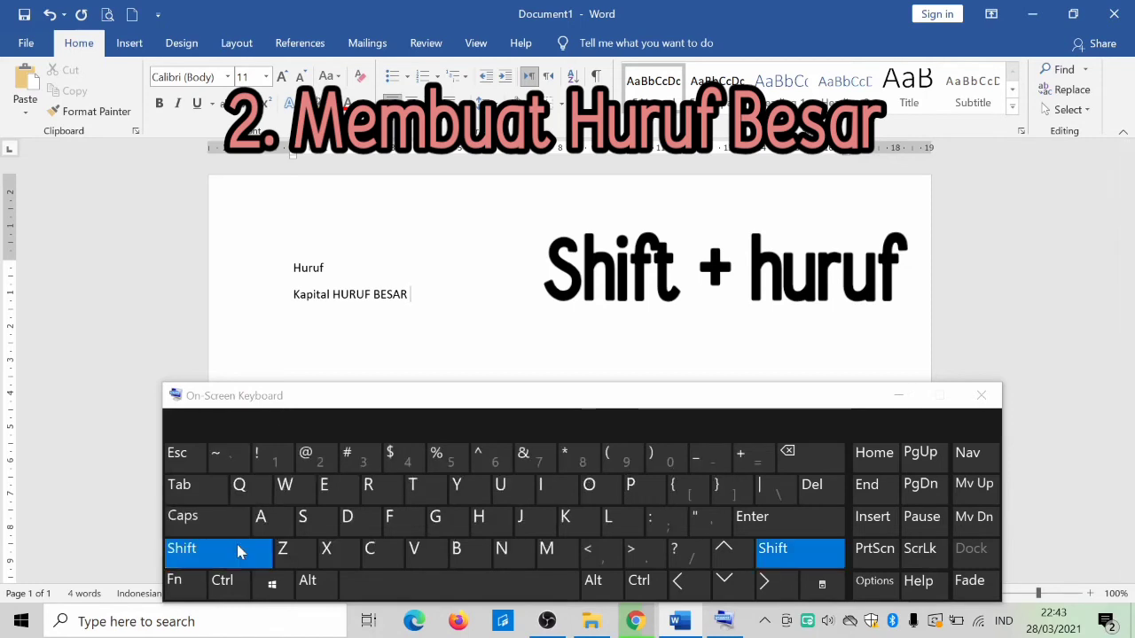
click(377, 551)
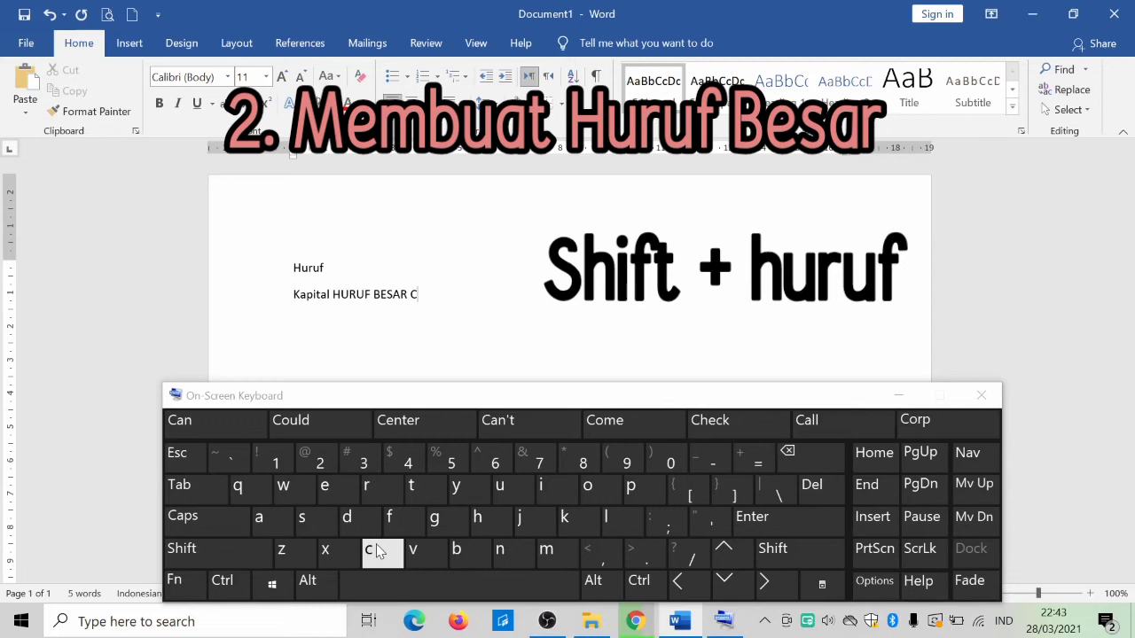
key(shift)
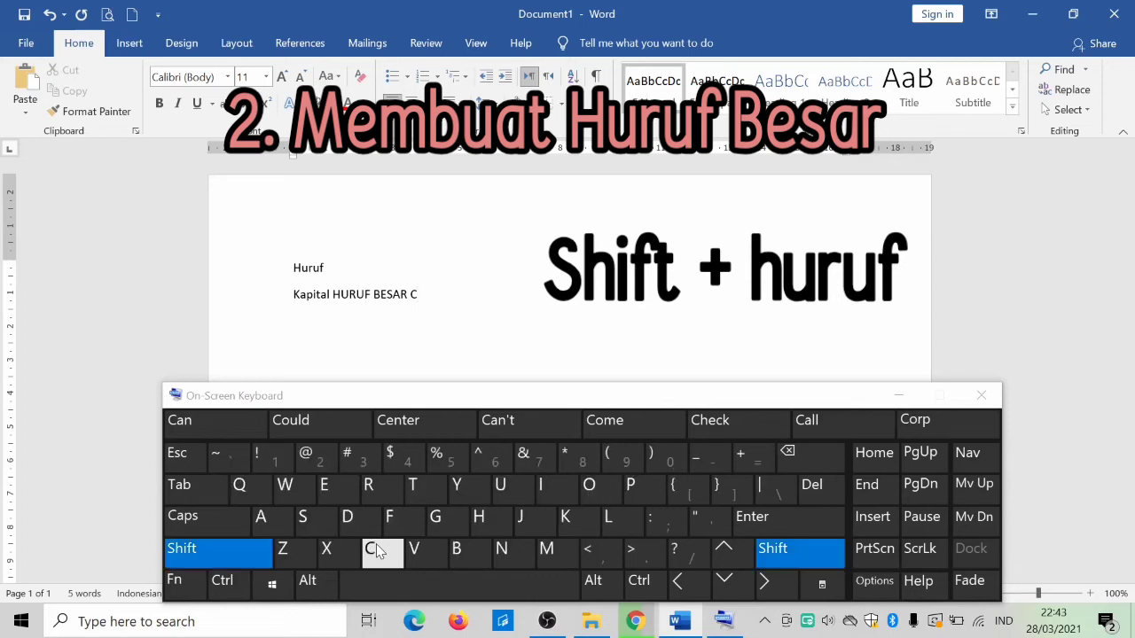
click(376, 544)
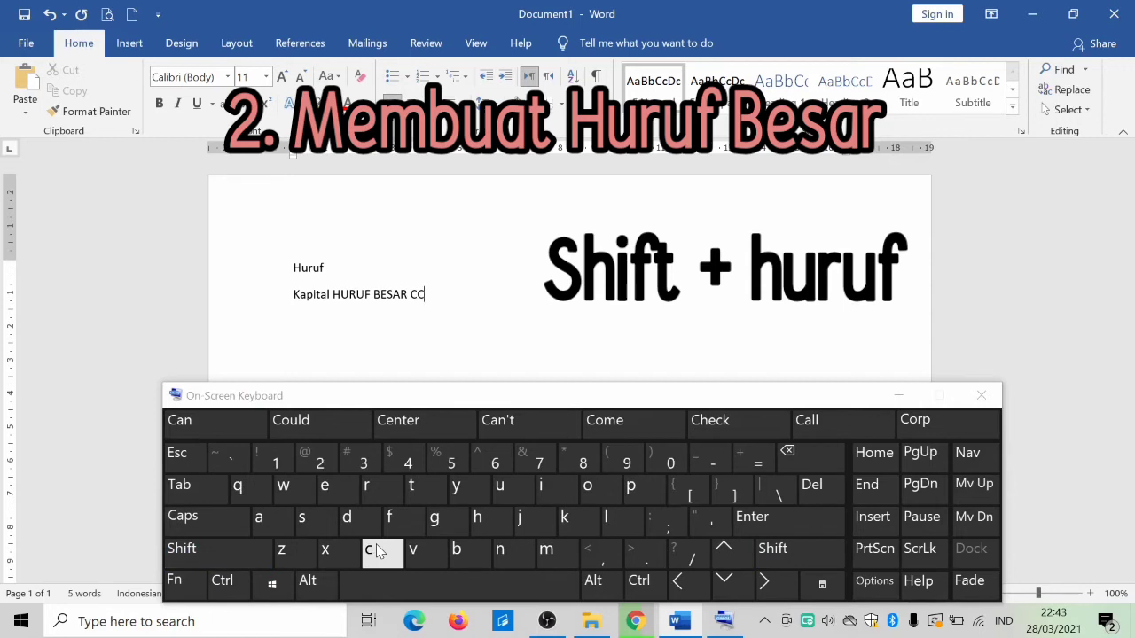
key(BackSpace)
key(shift)
shift+click(376, 544)
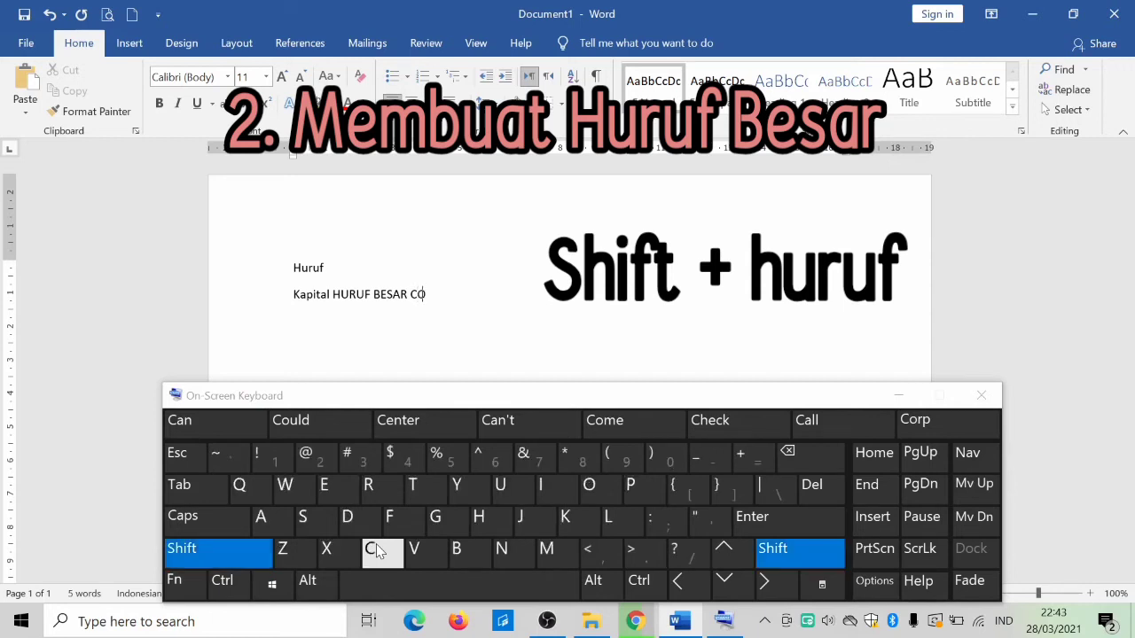
text(NTOH)
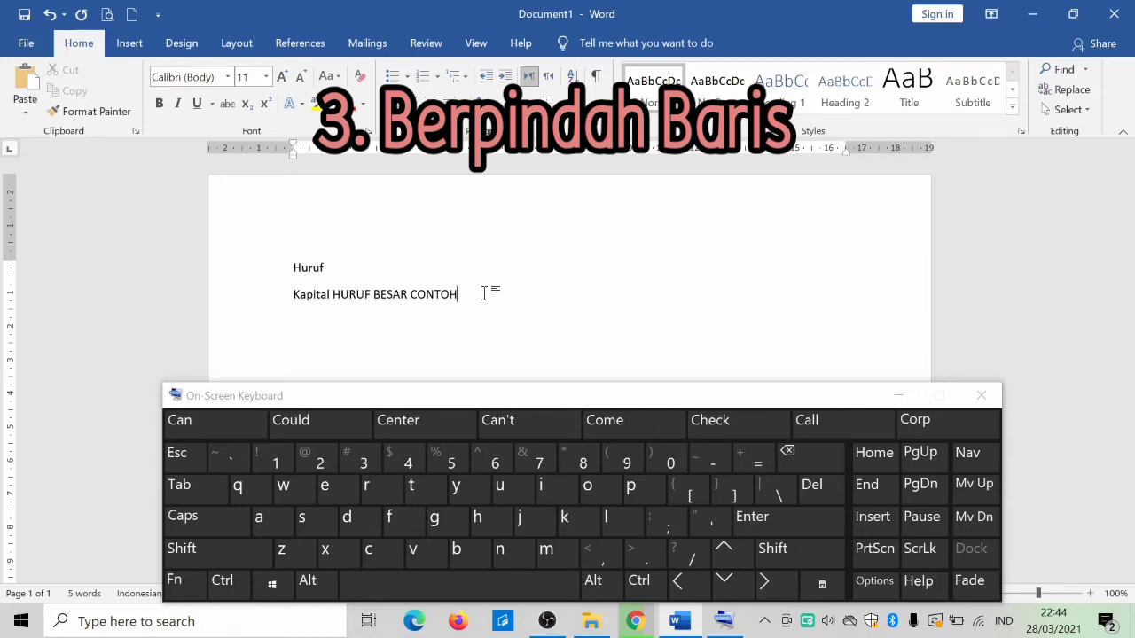
- Continue the line with "mengubah huruf kecil menjadi huruf besar caranya adalah sebagai berikut" in lowercase
text(mengubah huruf kec)
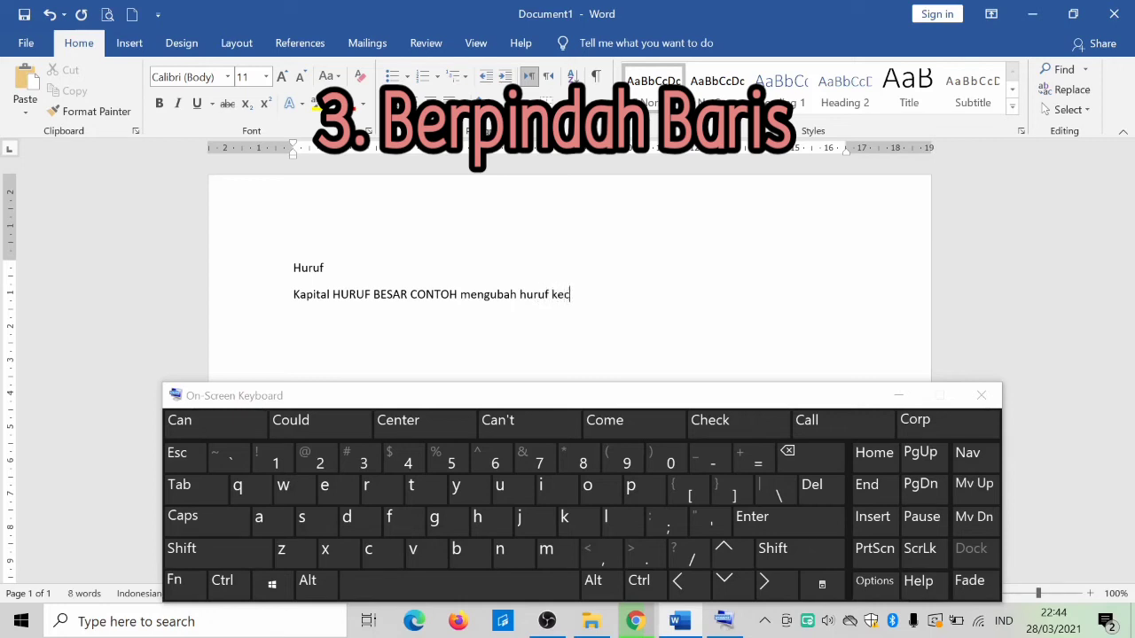
text(il menjadi)
text( huruf )
text(besa)
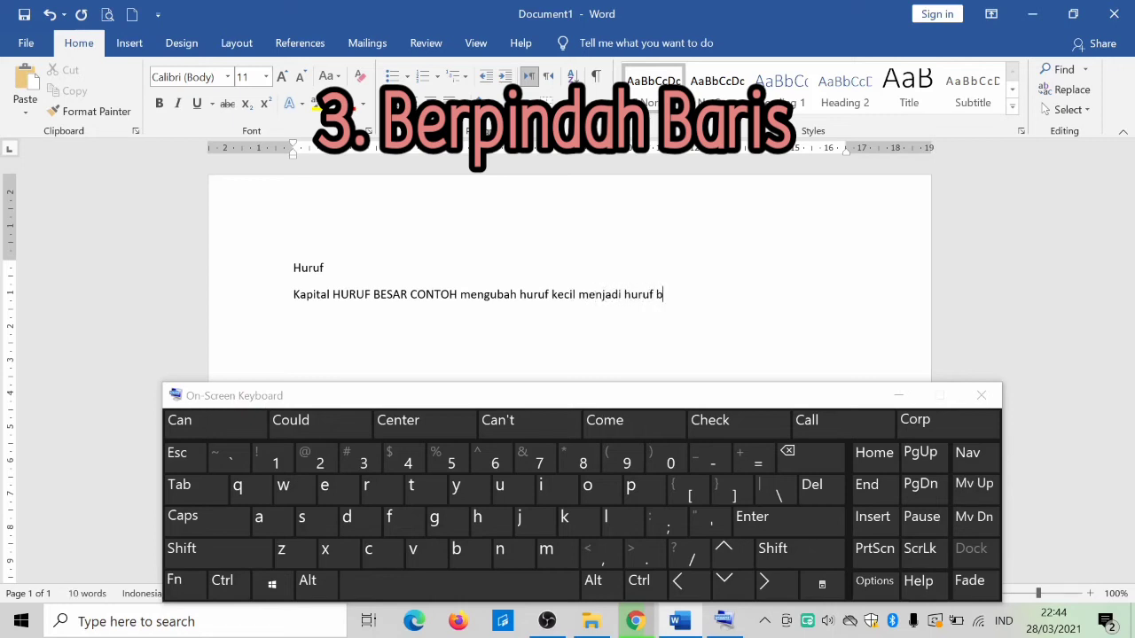
text(r caranya adalah seba)
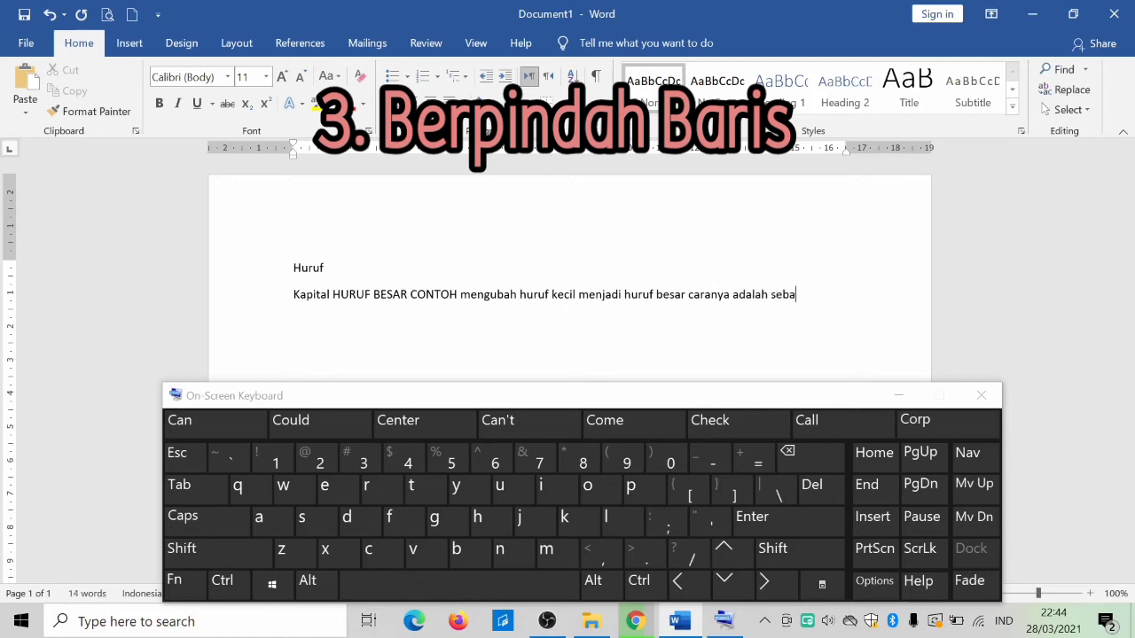
text(gai berikut)
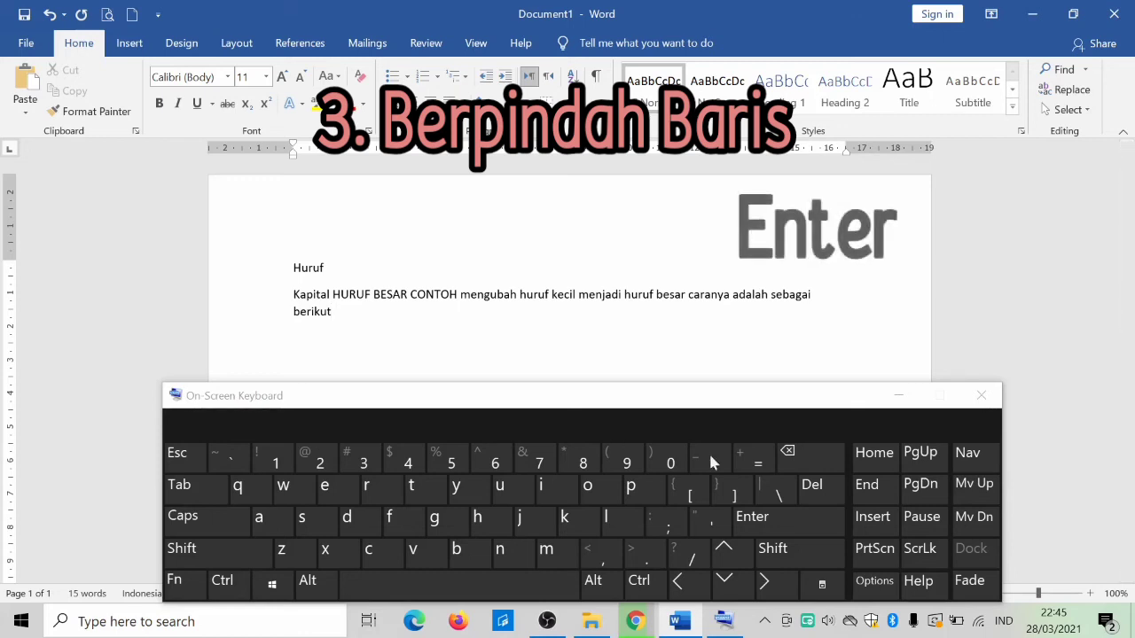
- Start a new paragraph below "berikut", and move the cursor through the text above and back to the new empty line
click(792, 517)
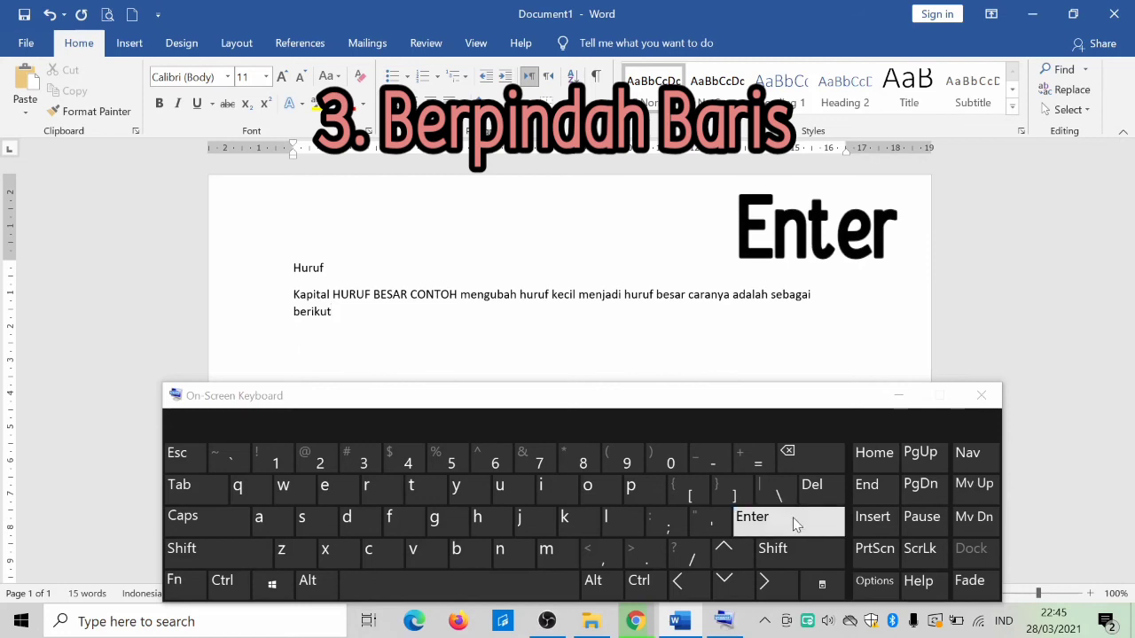
click(740, 554)
click(774, 585)
click(775, 587)
click(775, 590)
click(688, 587)
click(687, 590)
click(687, 590)
click(727, 585)
click(727, 585)
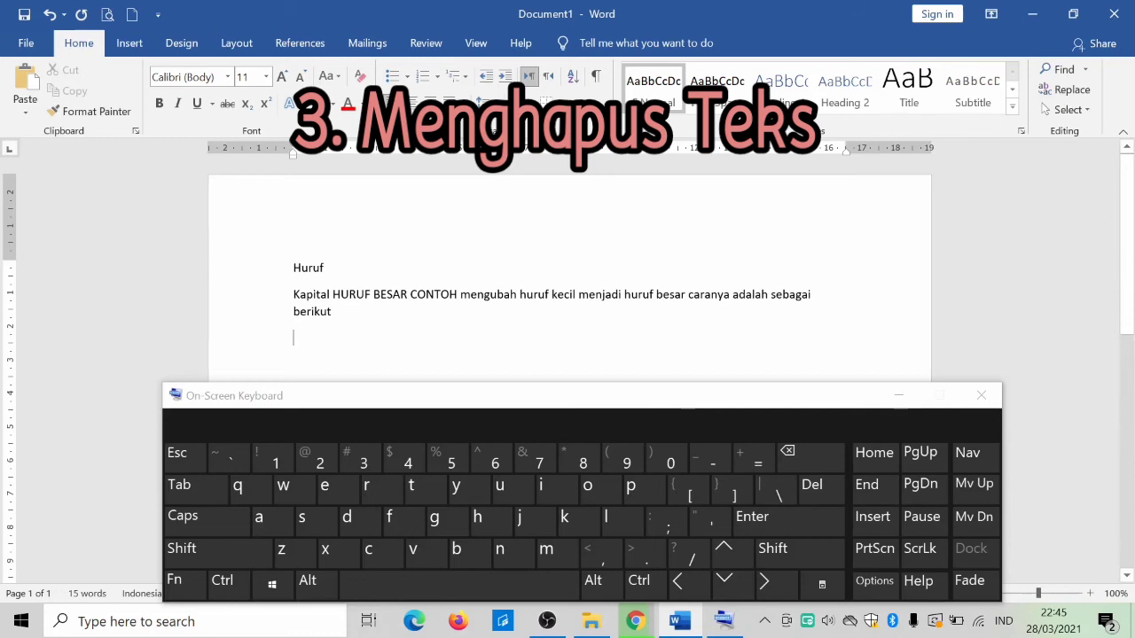
- Create a numbered list with the items "Tombol Delete" and "Tombol Backspace" below the paragraph
text(1. )
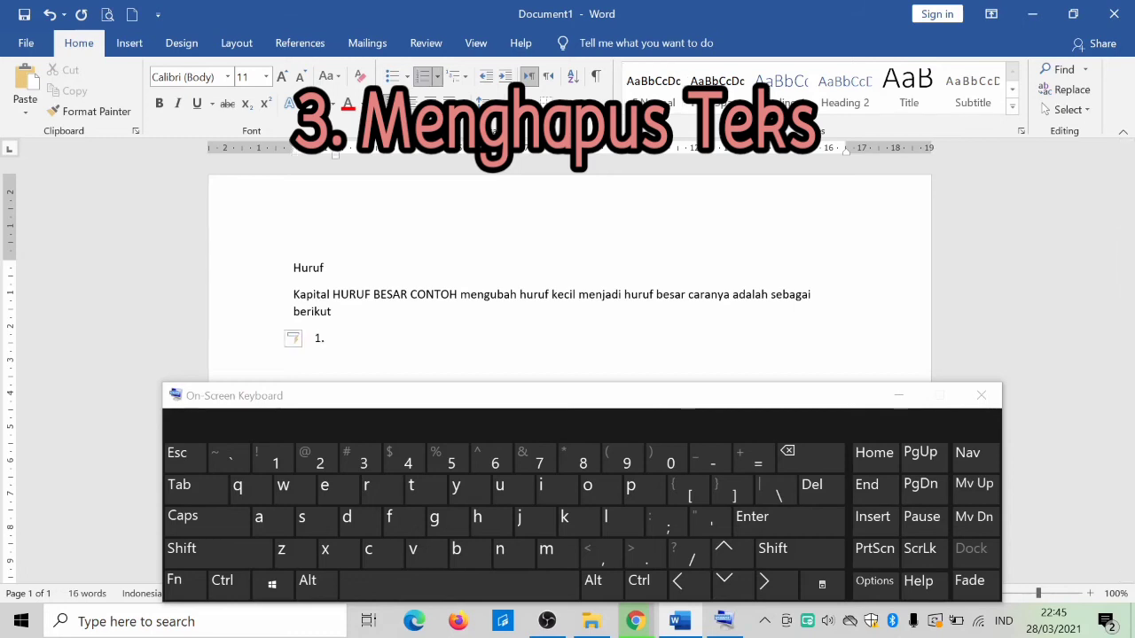
text(tombol Delr)
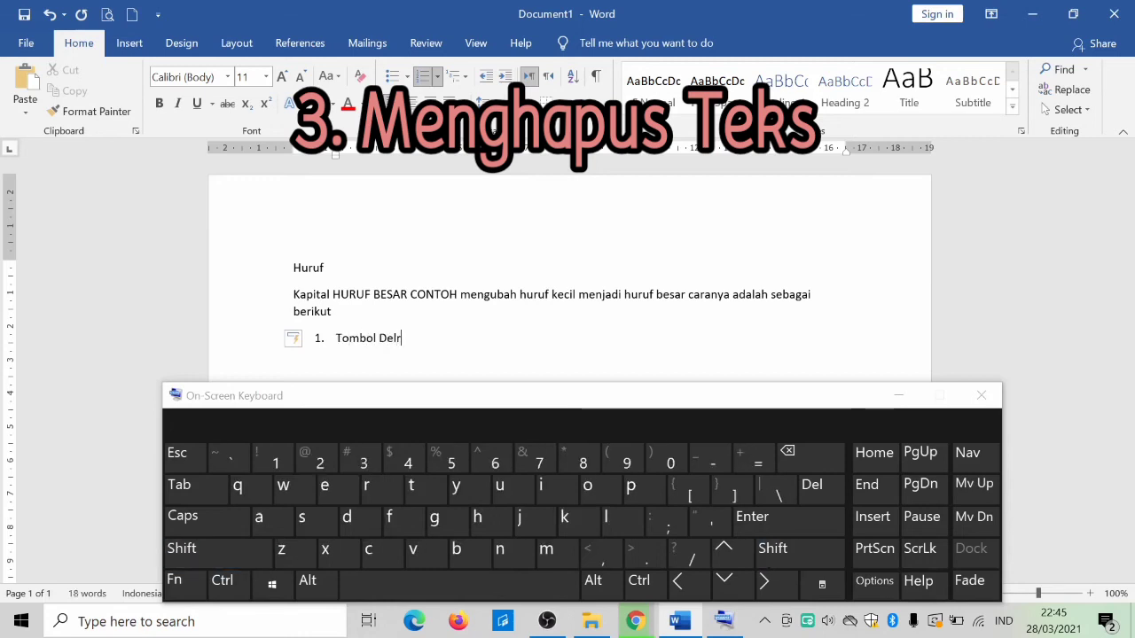
key(BackSpace)
text(ete)
key(Return)
text(T)
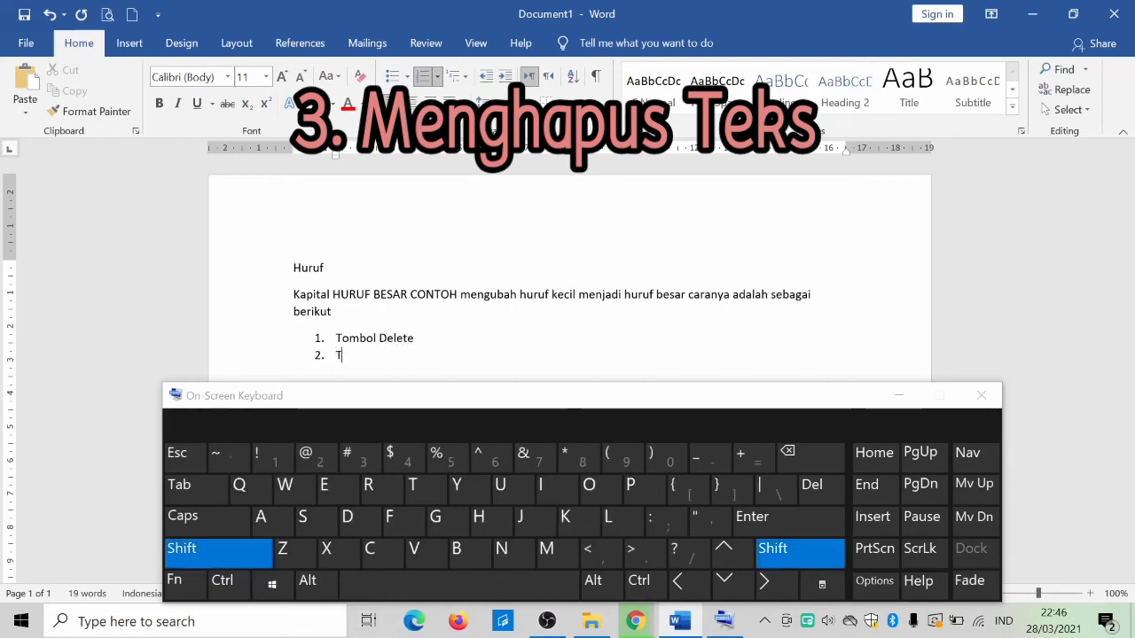
text(ombol )
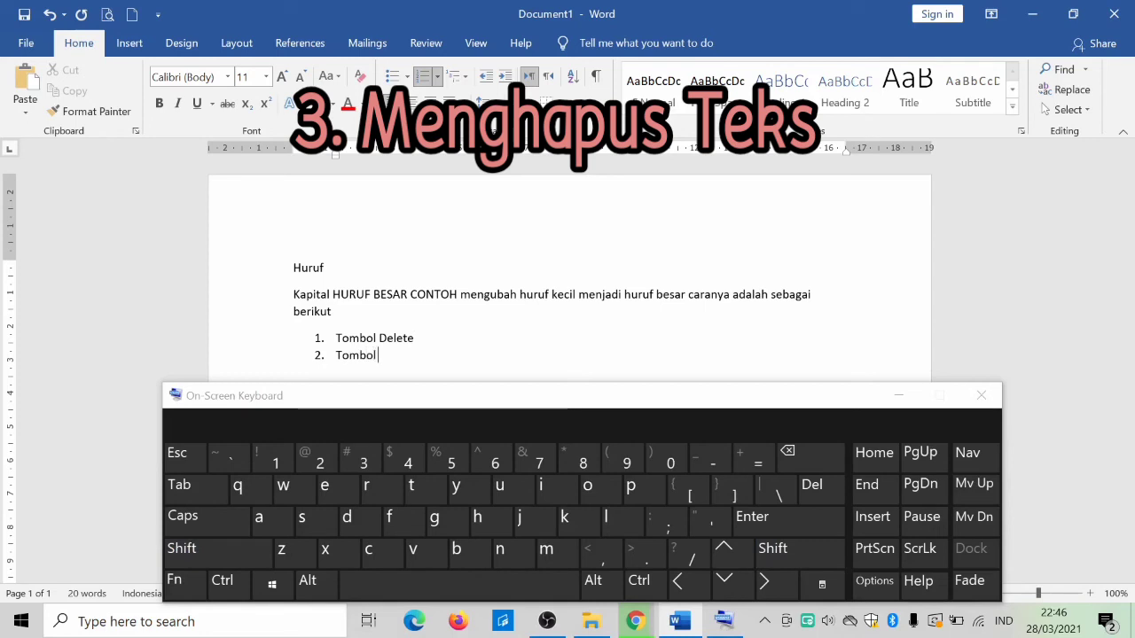
text(Backspace)
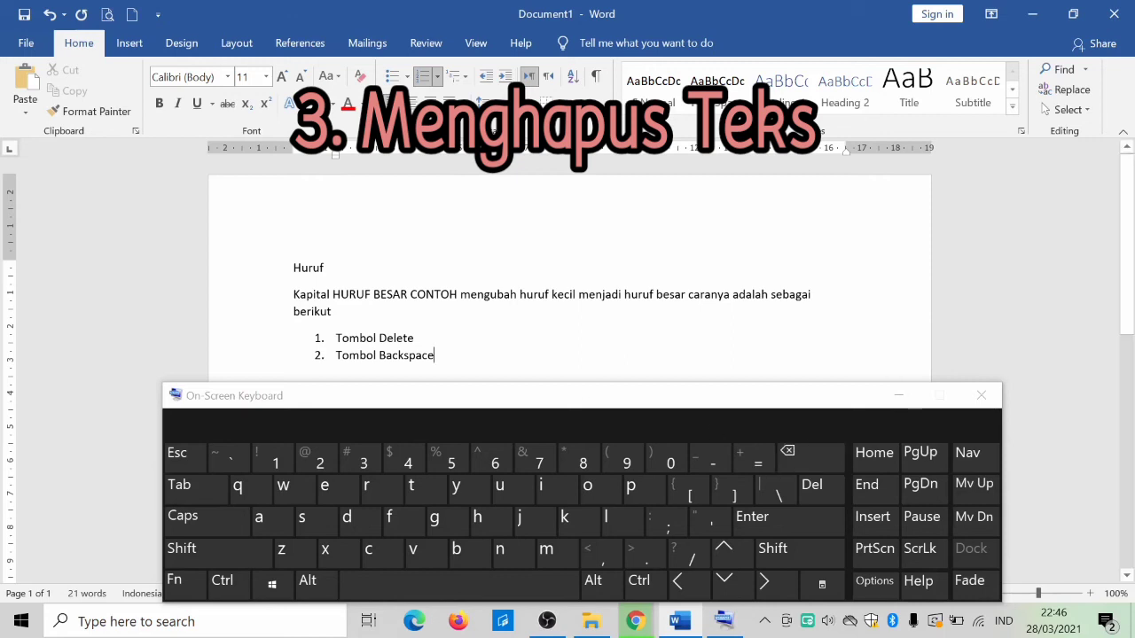
- Forward-delete the word "Delete" from the first list item, keeping "Tombol Backspace" as a separate second item
click(415, 338)
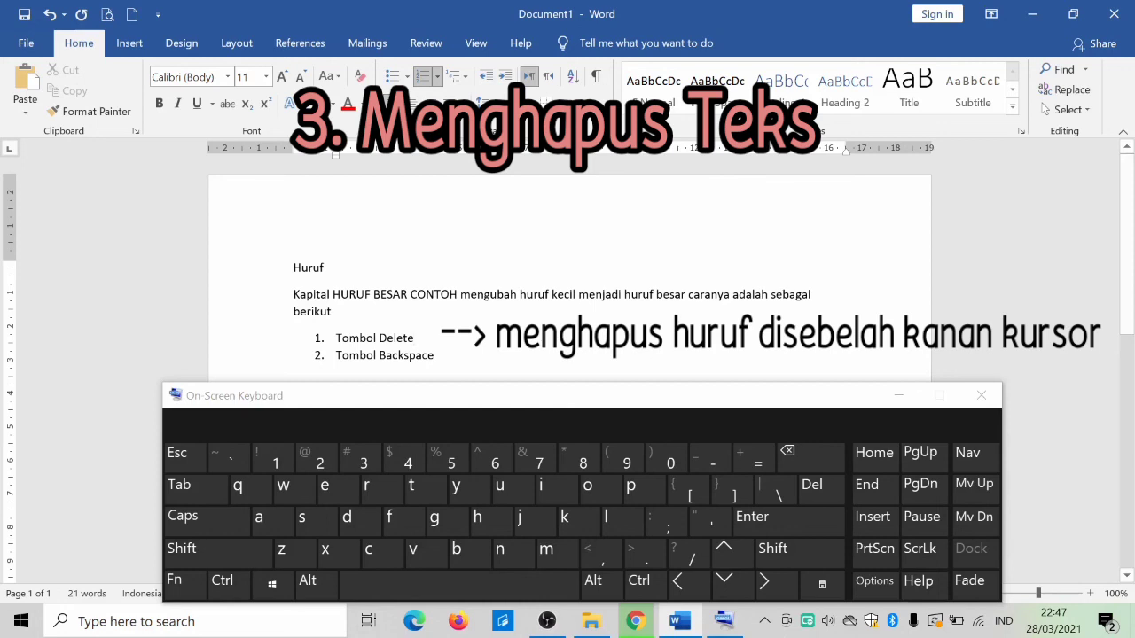
click(379, 338)
click(818, 487)
click(818, 487)
click(818, 487)
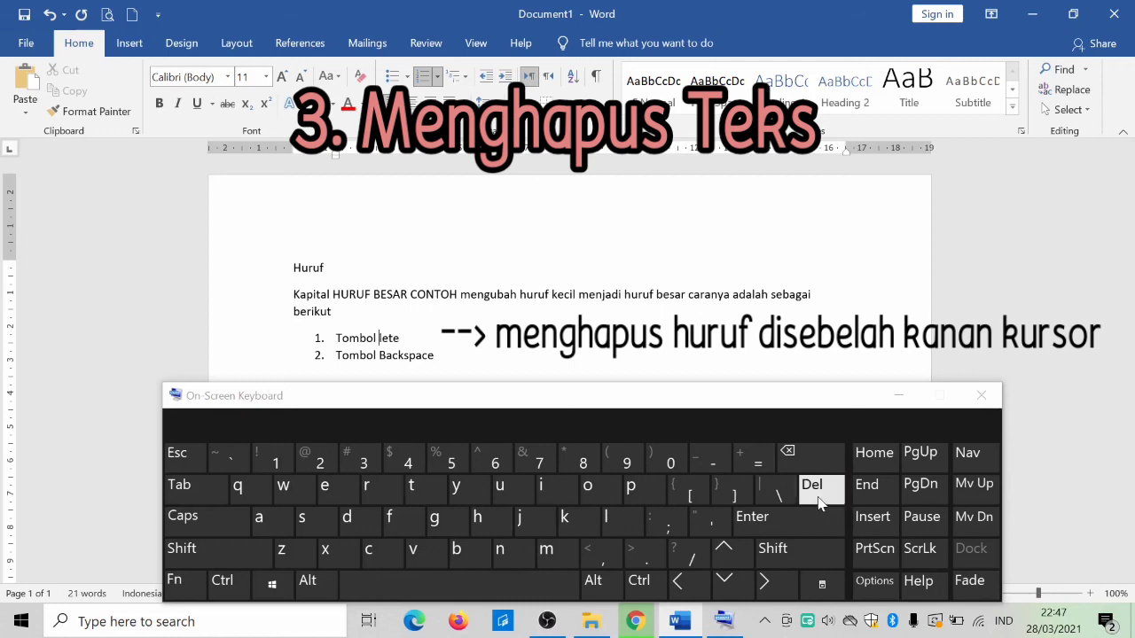
click(819, 500)
click(818, 499)
click(819, 499)
click(819, 499)
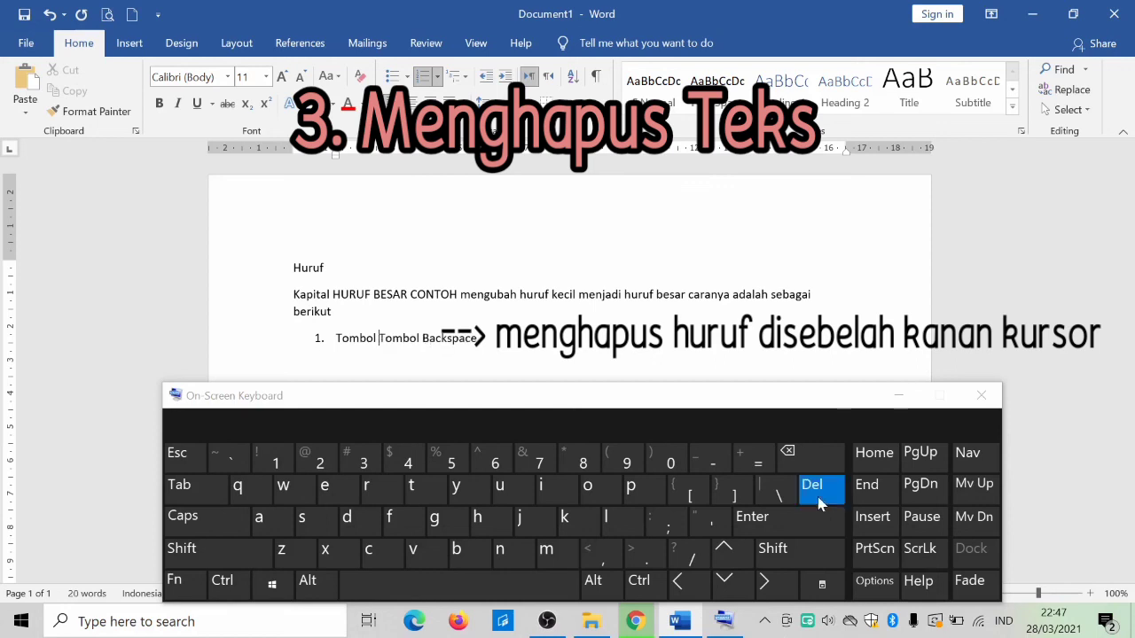
key(Return)
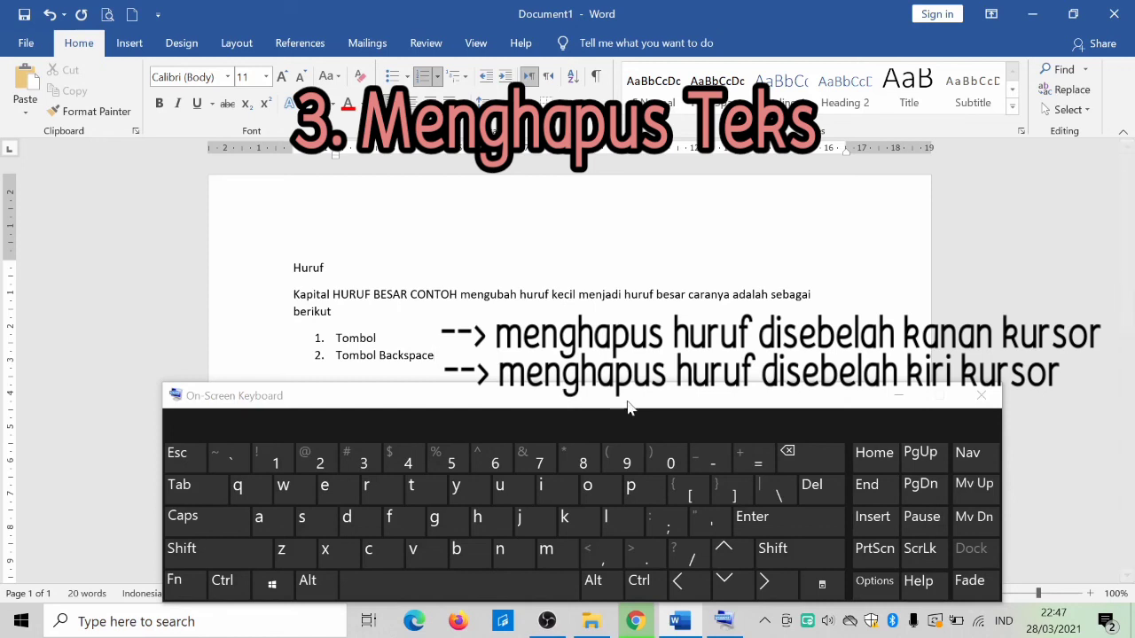
- Erase the word "Backspace" from the end of the second list item, one character at a time
click(816, 455)
click(816, 455)
click(816, 455)
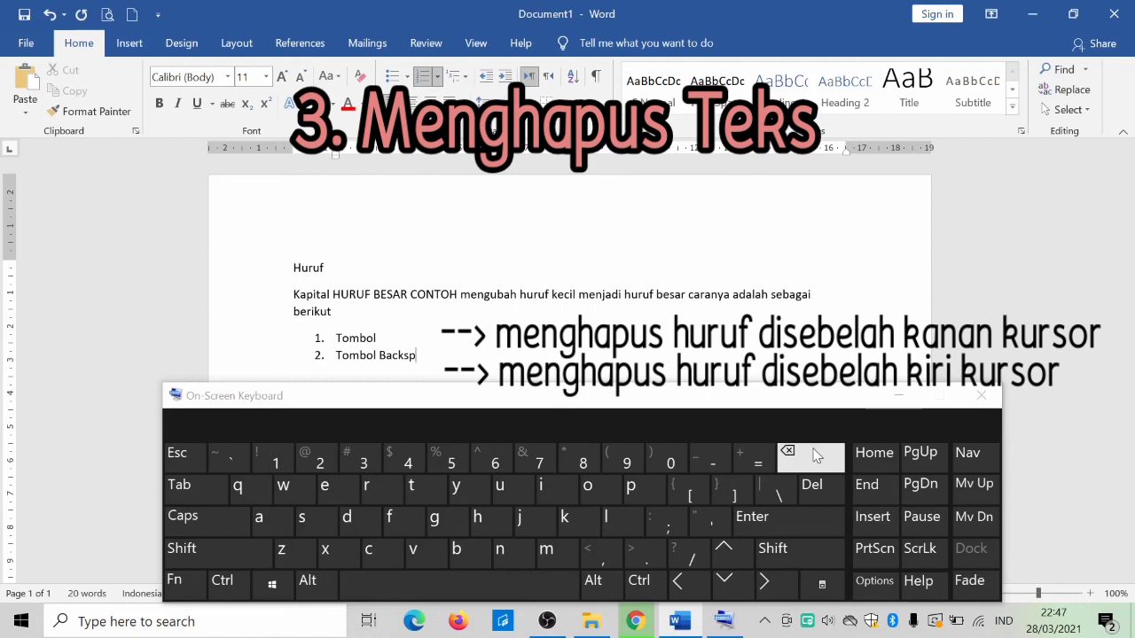
click(816, 455)
click(815, 455)
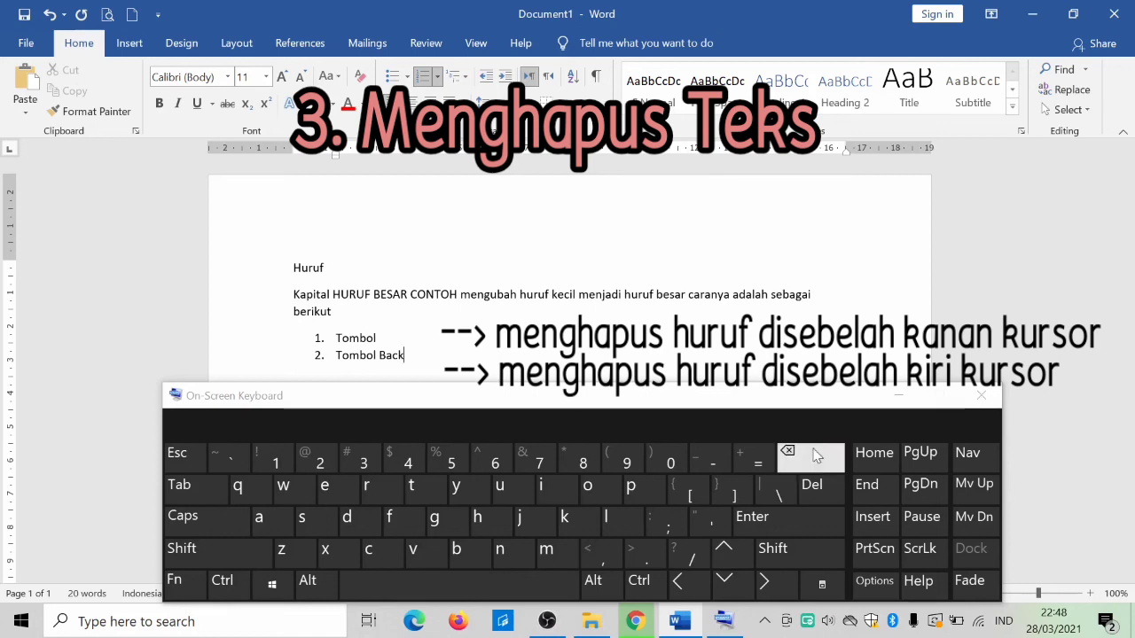
click(816, 455)
click(816, 455)
click(816, 455)
click(815, 454)
click(816, 455)
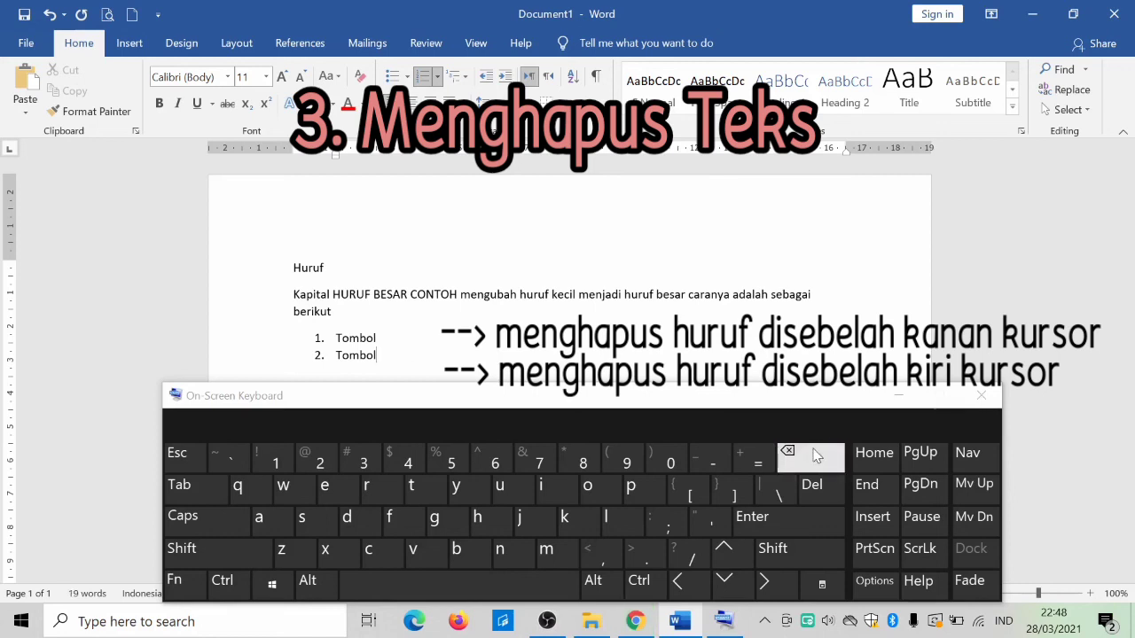